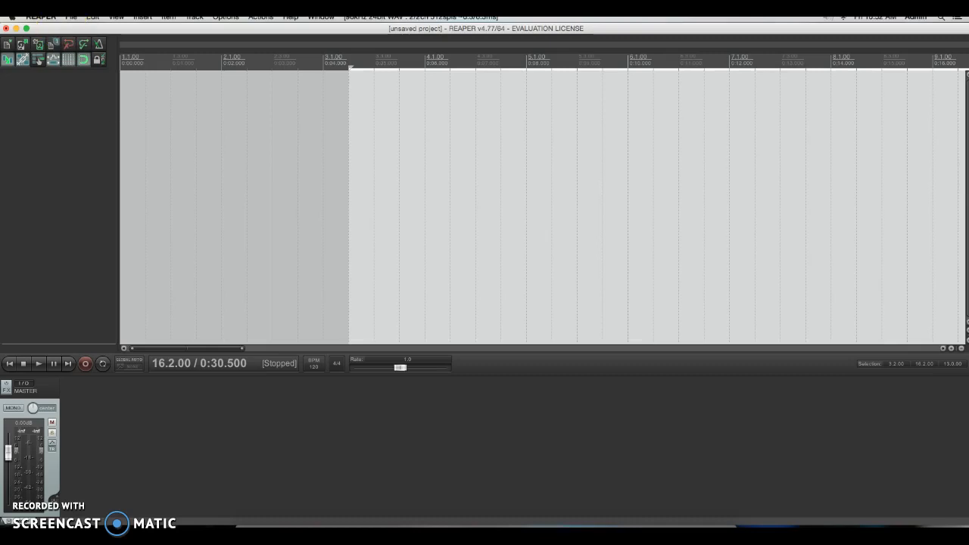
Step: Set PreSonus AudioBox iTwo as the audio device in the preferences
{"action": "left_click", "coordinate": [40, 17]}
{"action": "left_click", "coordinate": [69, 44]}
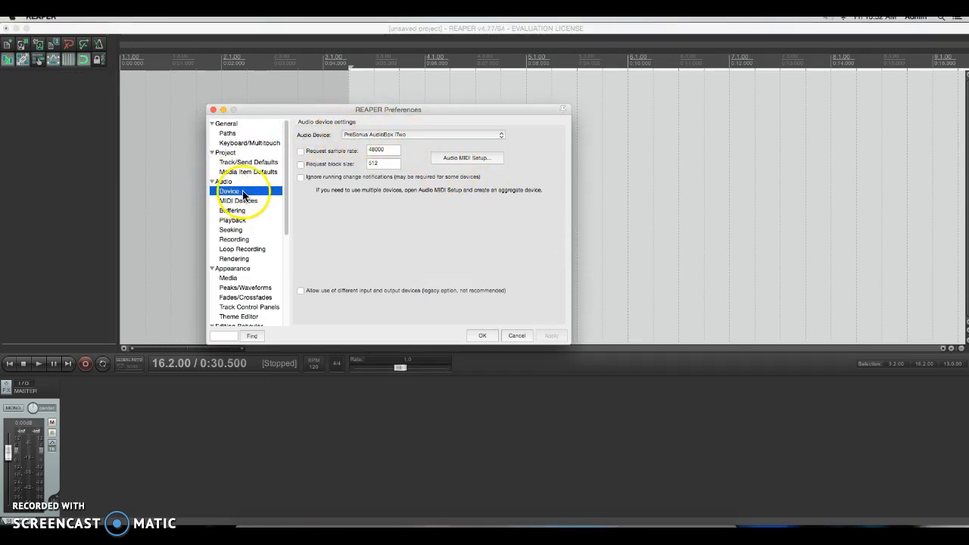
{"action": "left_click", "coordinate": [443, 134]}
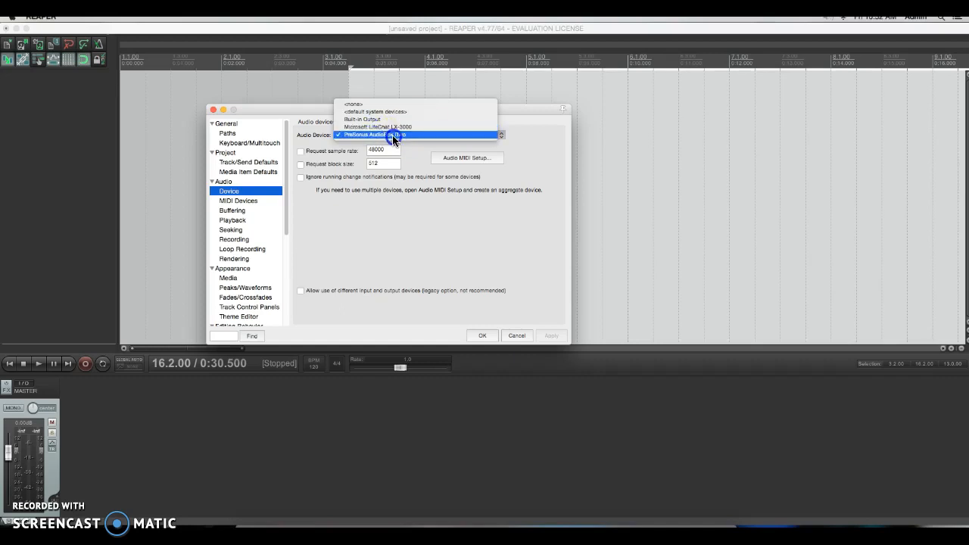
{"action": "left_click", "coordinate": [452, 218]}
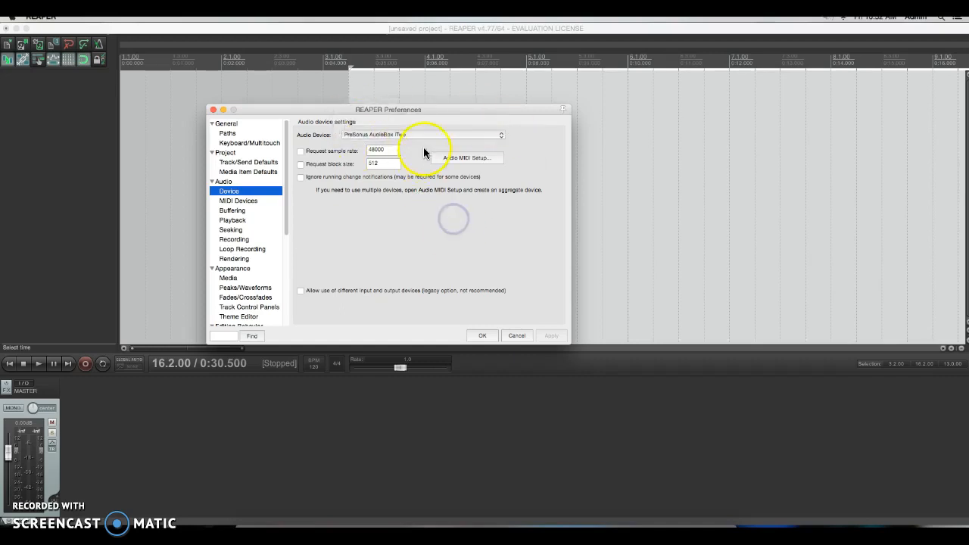
{"action": "left_click", "coordinate": [483, 337]}
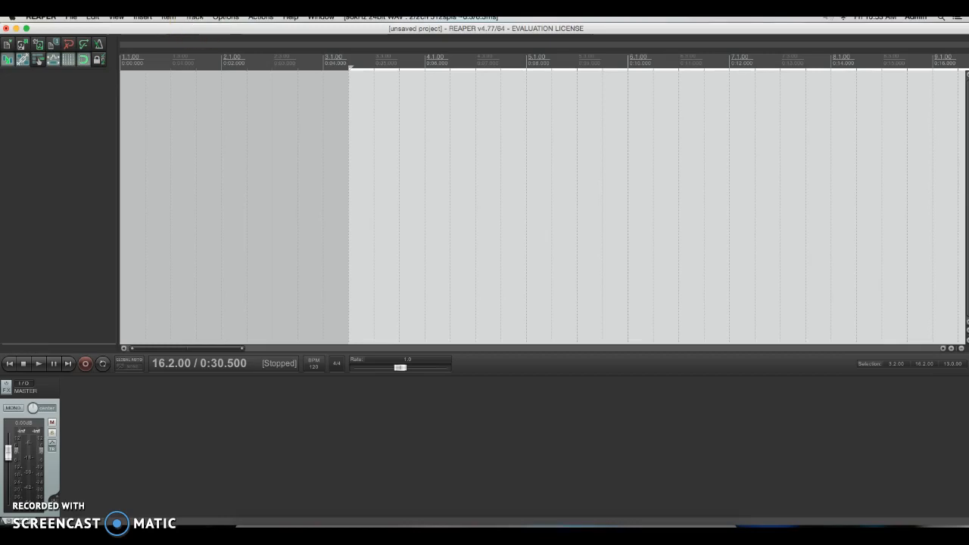
Step: Insert a new track into the empty project
{"action": "left_click", "coordinate": [202, 18]}
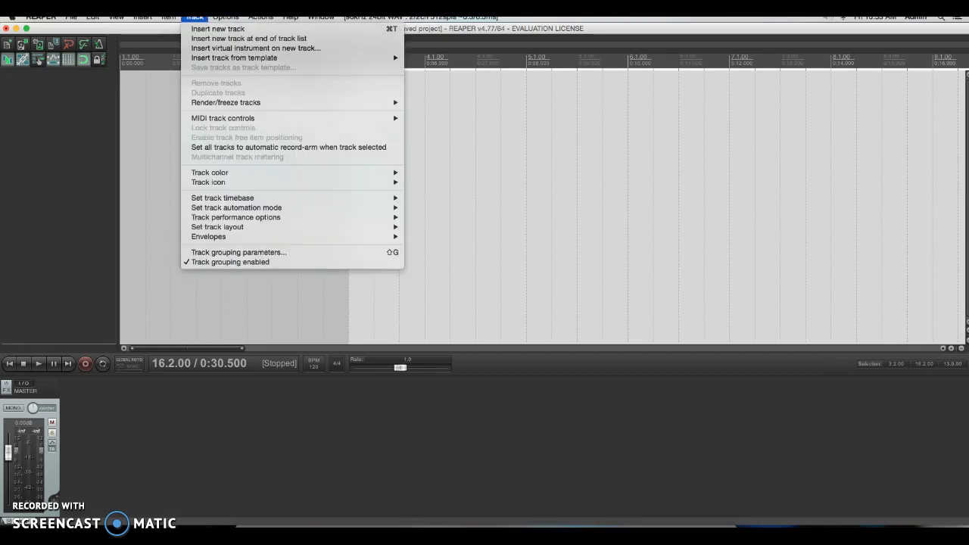
{"action": "left_click", "coordinate": [199, 29]}
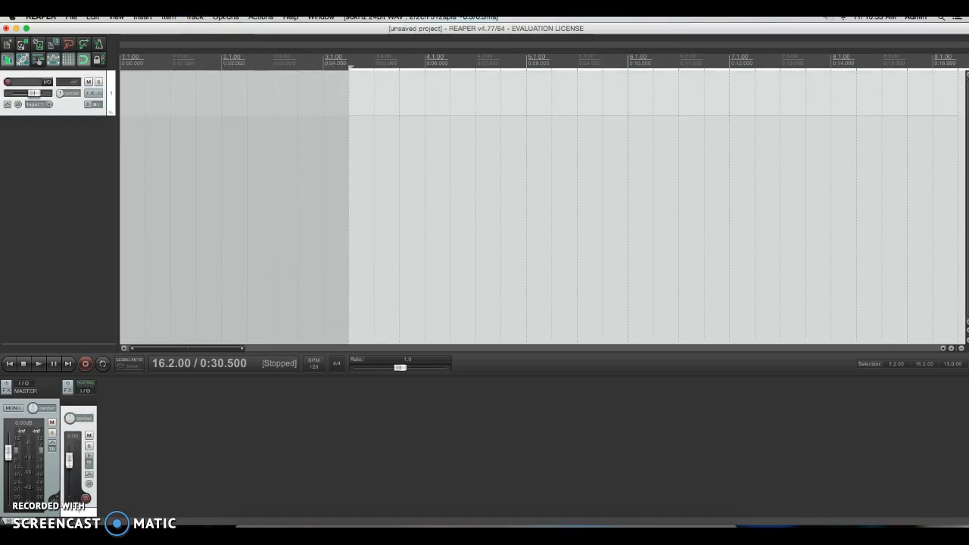
{"action": "left_click", "coordinate": [194, 17]}
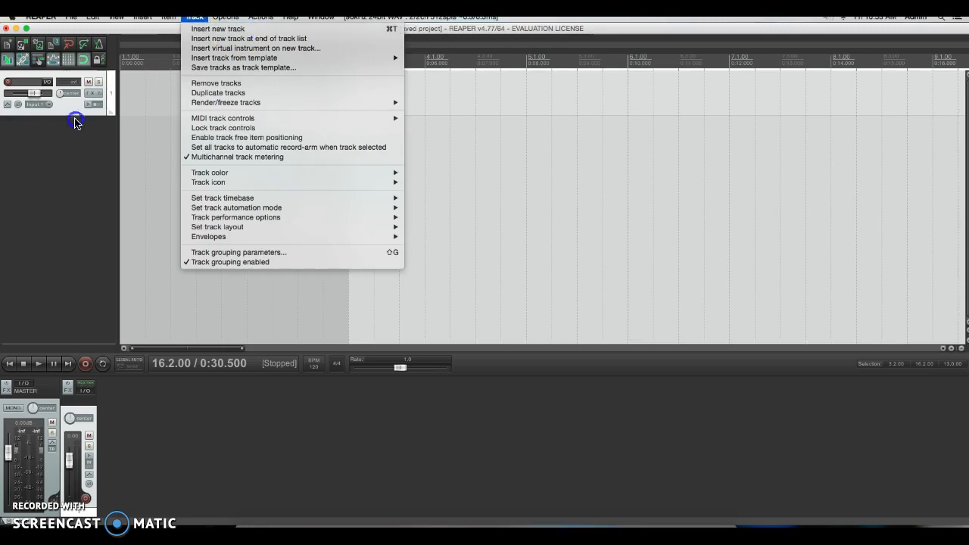
{"action": "left_click", "coordinate": [59, 176]}
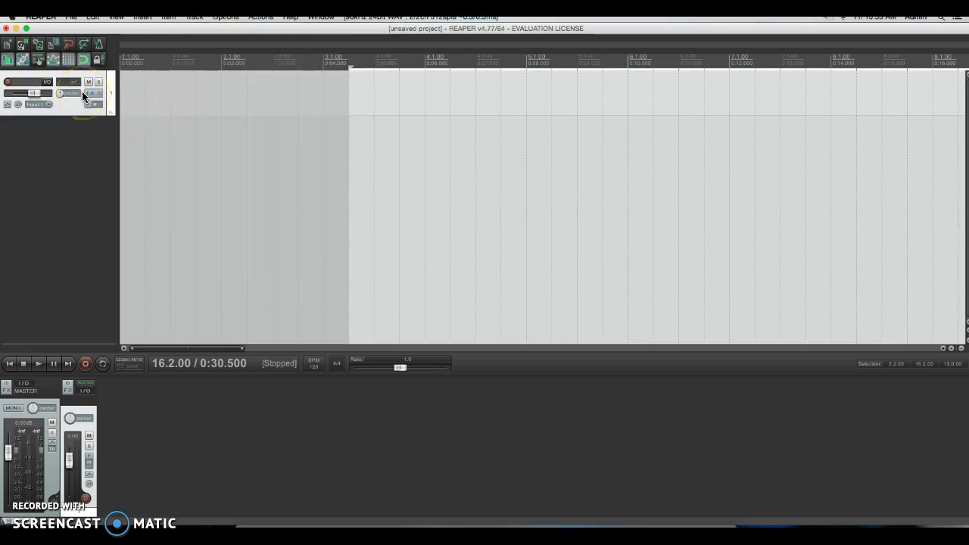
Step: Set the new track's recording input to mono Input 1
{"action": "left_click", "coordinate": [83, 105]}
{"action": "left_click", "coordinate": [48, 106]}
{"action": "mouse_move", "coordinate": [80, 112]}
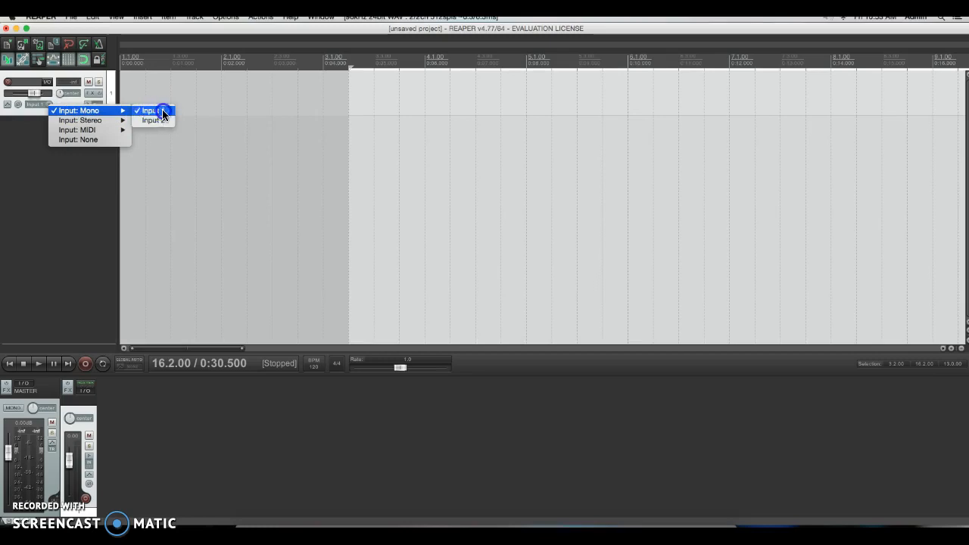
{"action": "left_click", "coordinate": [31, 114]}
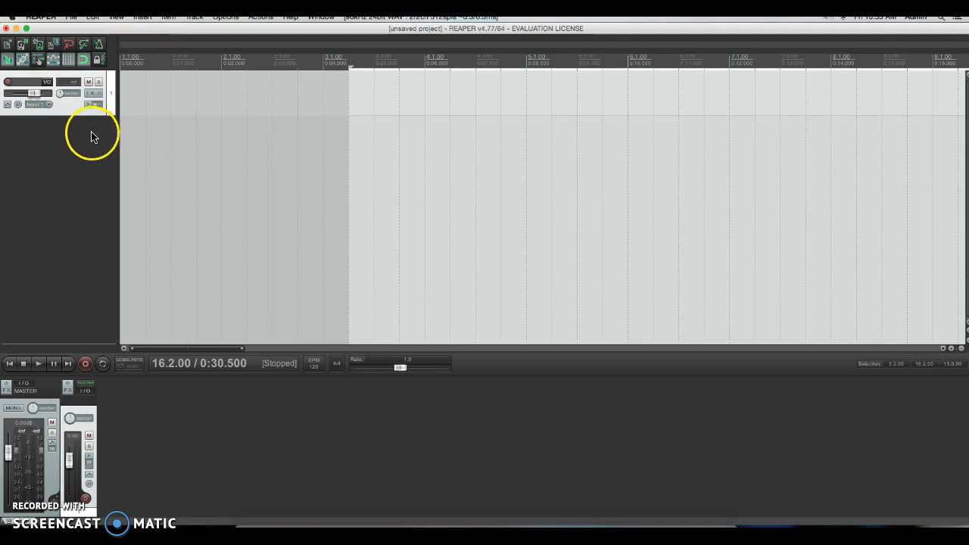
Step: Arm the track, record a voice take on it and save the recorded file
{"action": "left_click", "coordinate": [9, 83]}
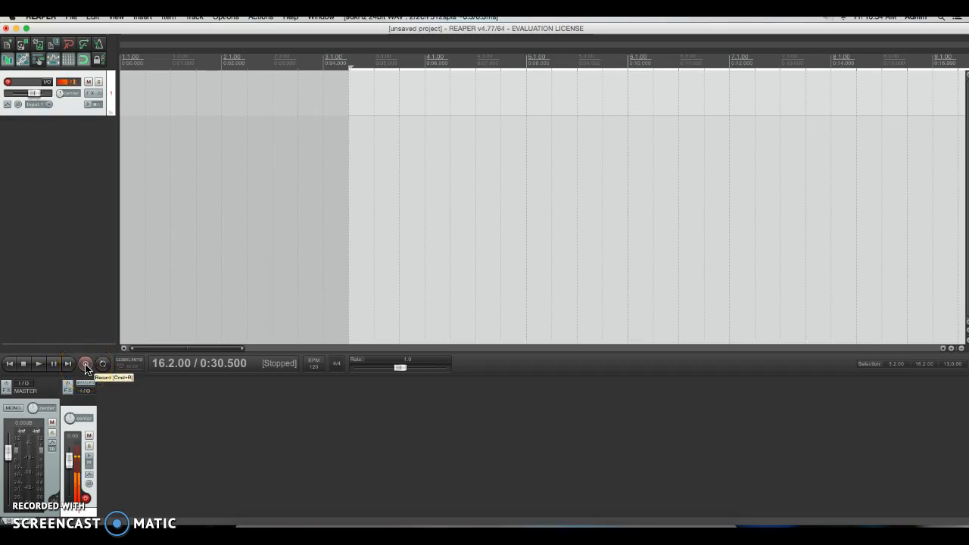
{"action": "left_click", "coordinate": [85, 365]}
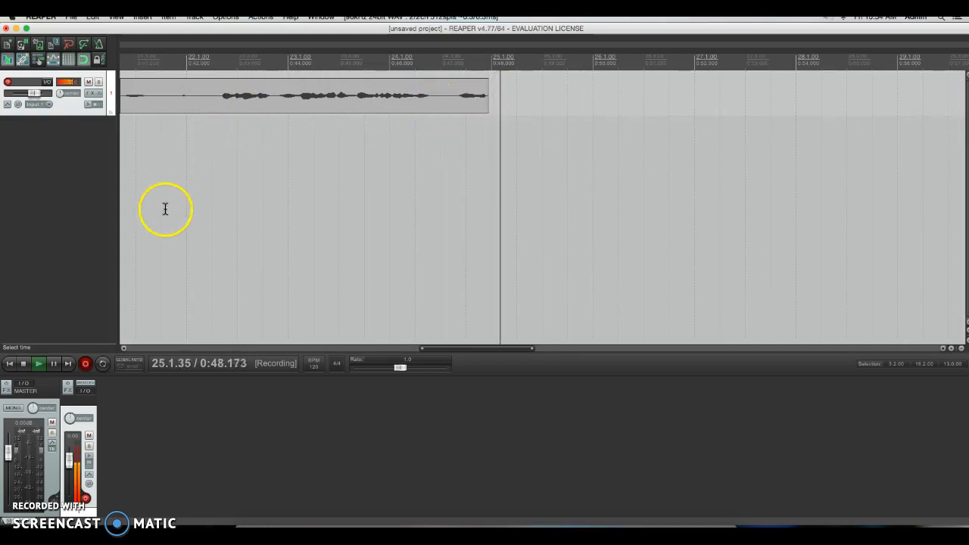
{"action": "left_click", "coordinate": [22, 366]}
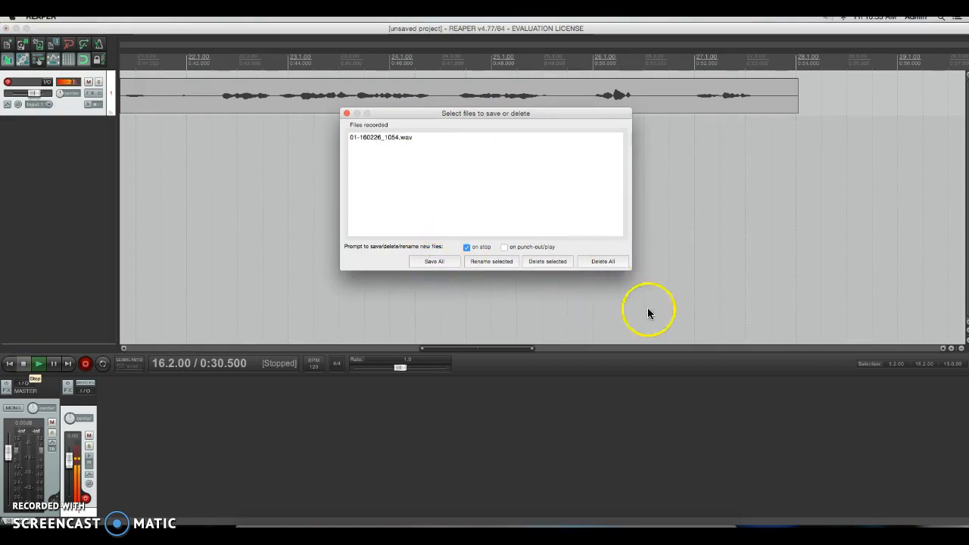
{"action": "left_click", "coordinate": [436, 262]}
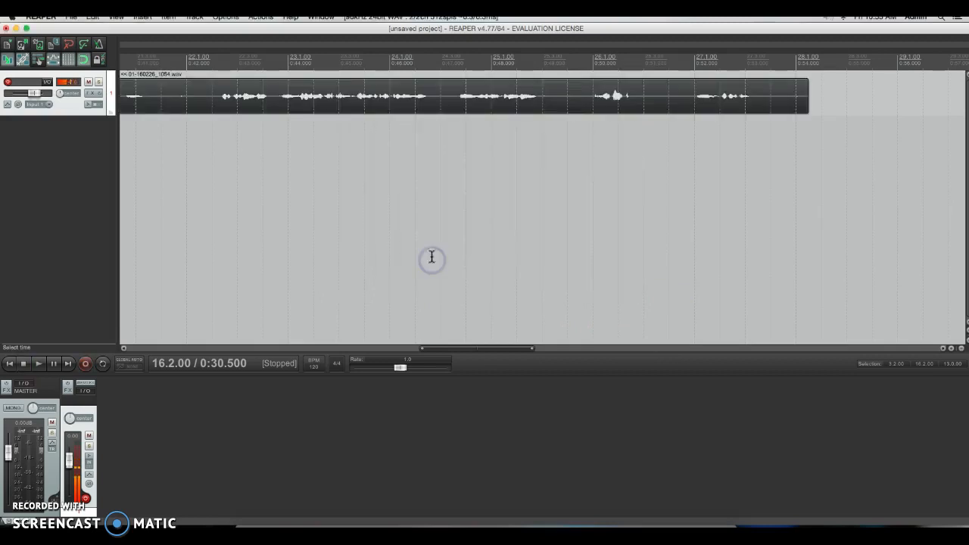
Step: Trim about 0.5 s off the start of the recorded clip and give it a very short fade-in
{"action": "left_click_drag", "start_coordinate": [489, 350], "coordinate": [386, 327]}
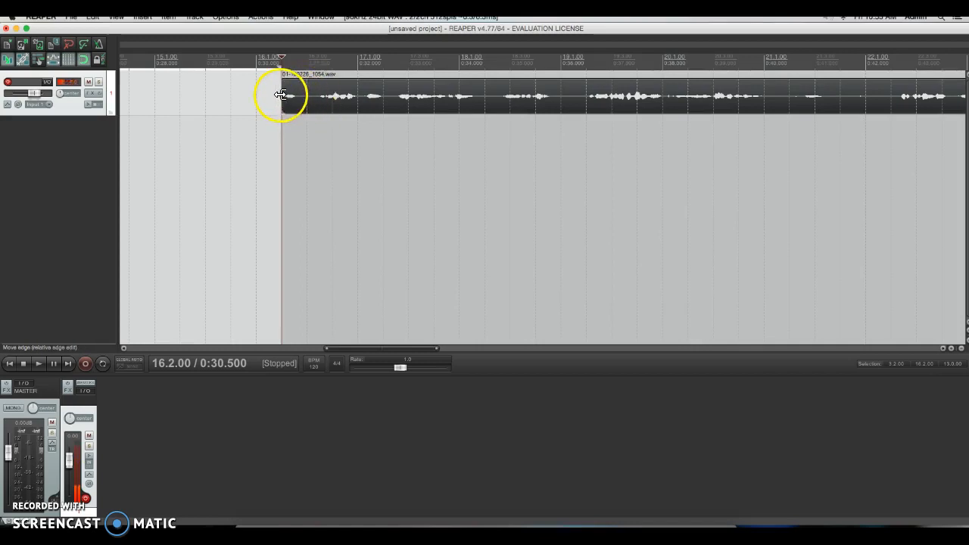
{"action": "left_click_drag", "start_coordinate": [281, 95], "coordinate": [305, 95]}
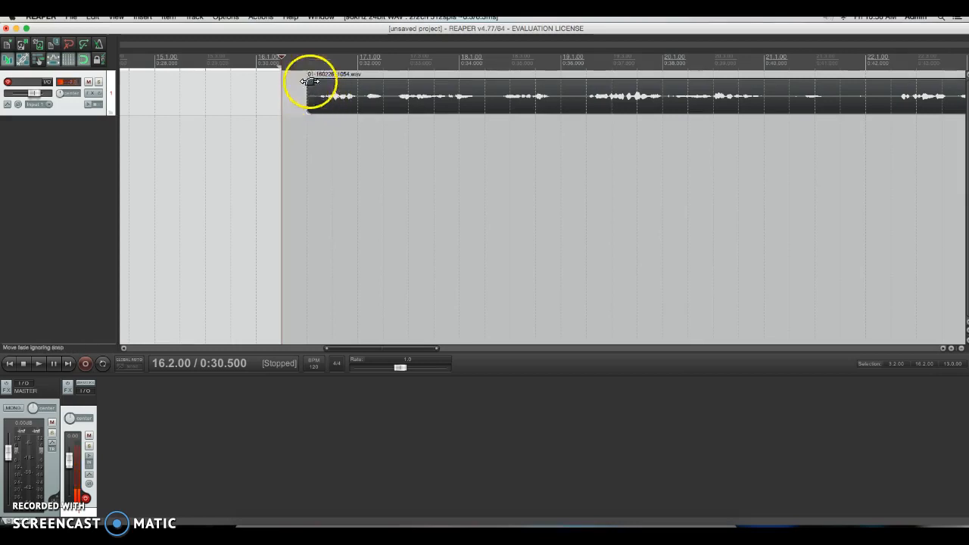
{"action": "left_click_drag", "start_coordinate": [308, 86], "coordinate": [308, 86]}
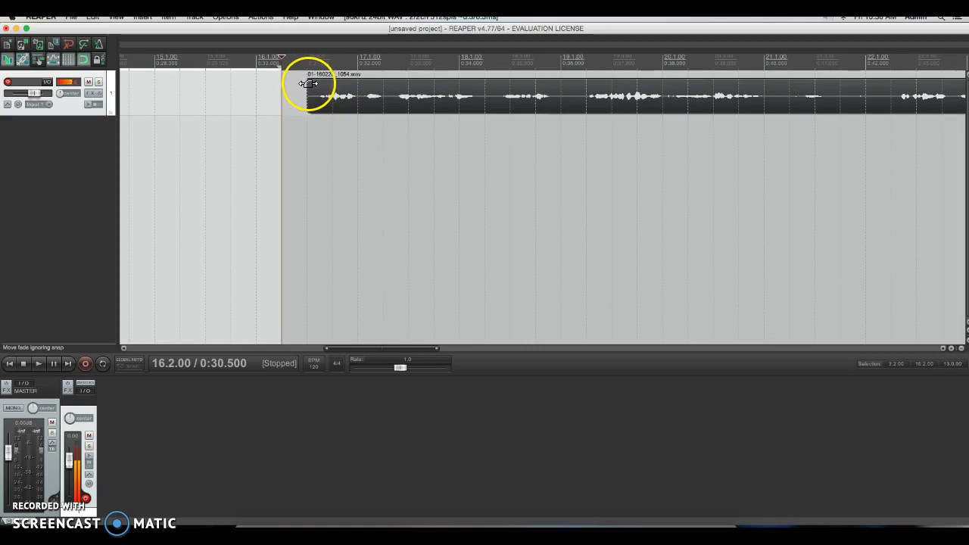
{"action": "left_click_drag", "start_coordinate": [308, 84], "coordinate": [308, 115]}
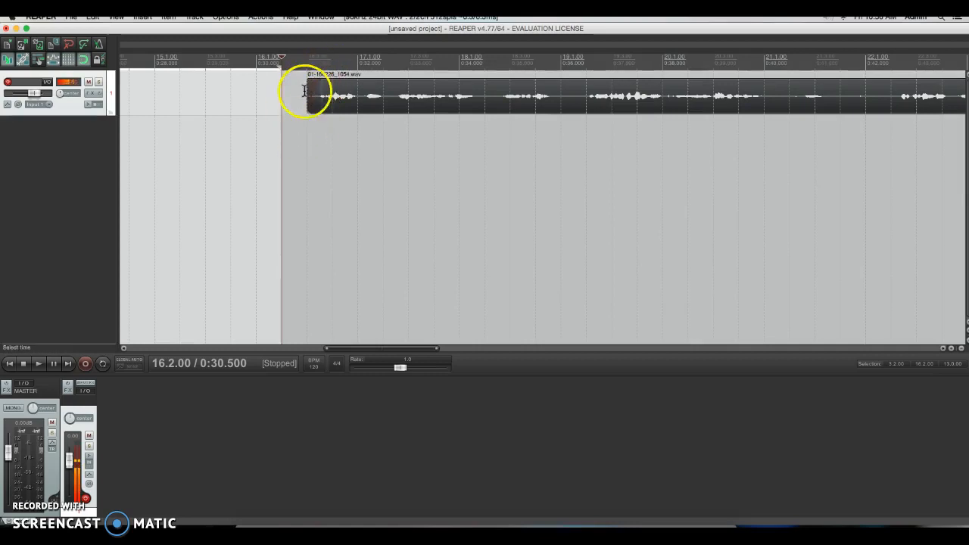
Step: Add a fade-out of about 6 s to the end of the recorded clip, starting near bar 25
{"action": "left_click_drag", "start_coordinate": [383, 350], "coordinate": [530, 345]}
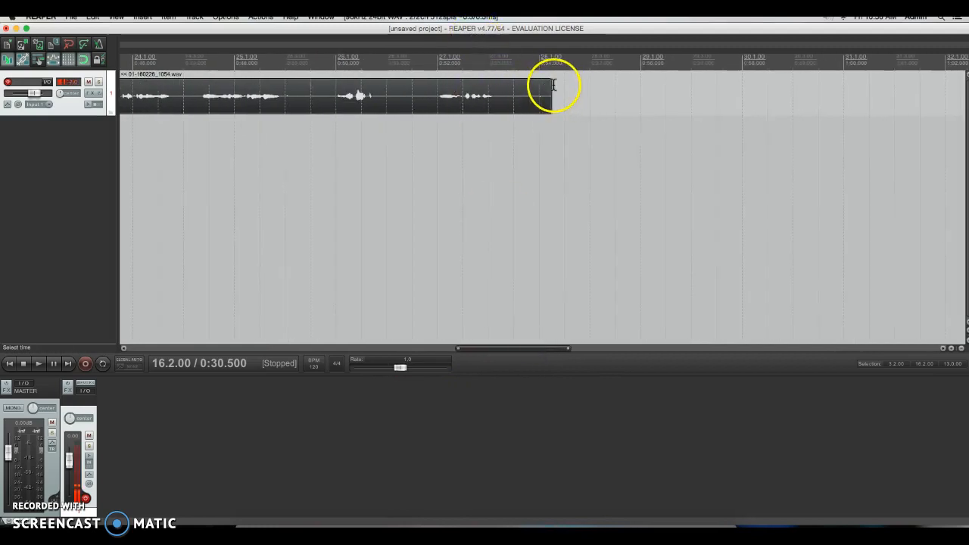
{"action": "left_click_drag", "start_coordinate": [552, 84], "coordinate": [231, 125]}
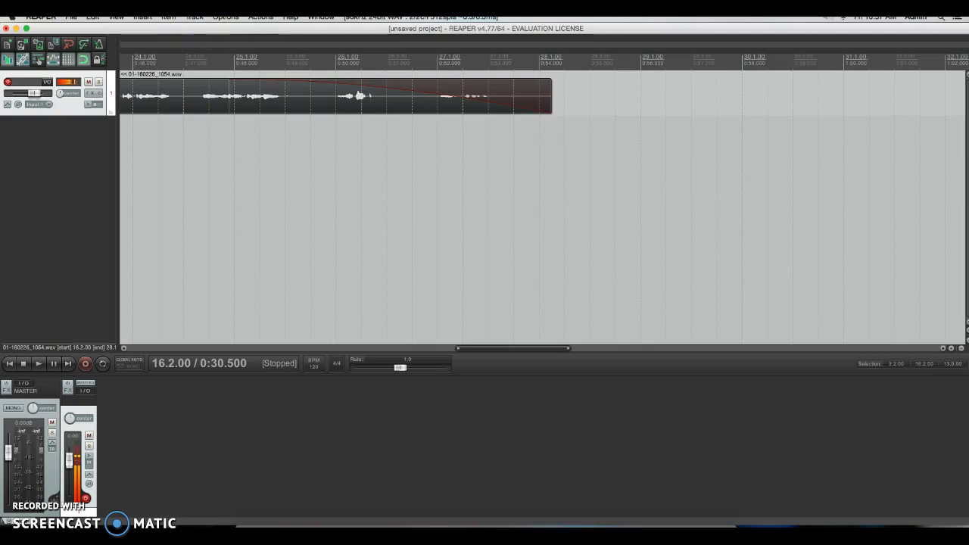
Step: Insert a second track below the recorded one
{"action": "left_click", "coordinate": [195, 16]}
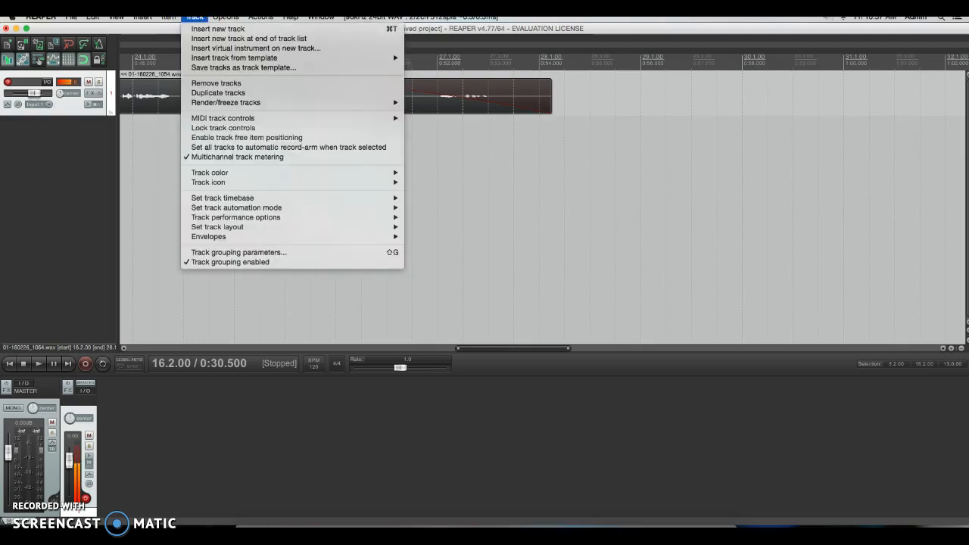
{"action": "left_click", "coordinate": [225, 29]}
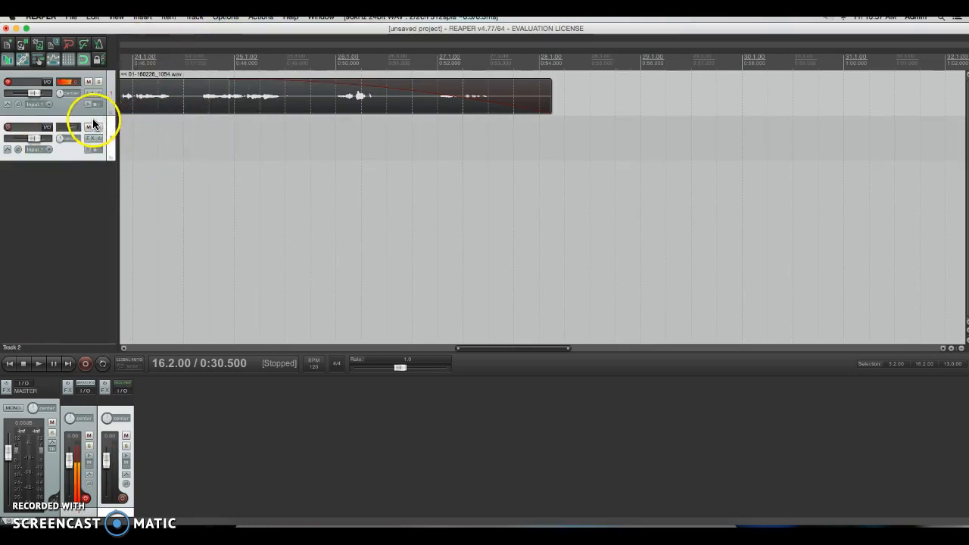
{"action": "left_click", "coordinate": [143, 17]}
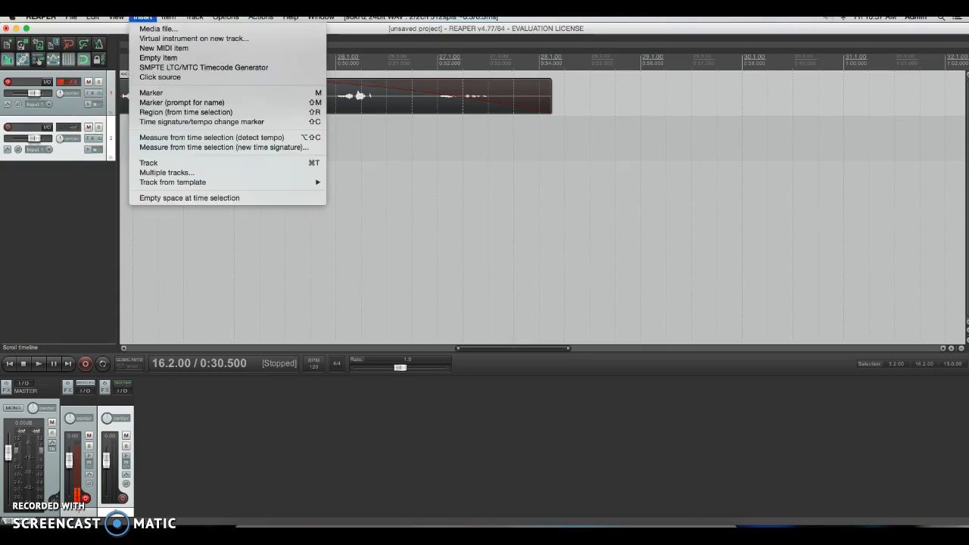
{"action": "left_click", "coordinate": [161, 30]}
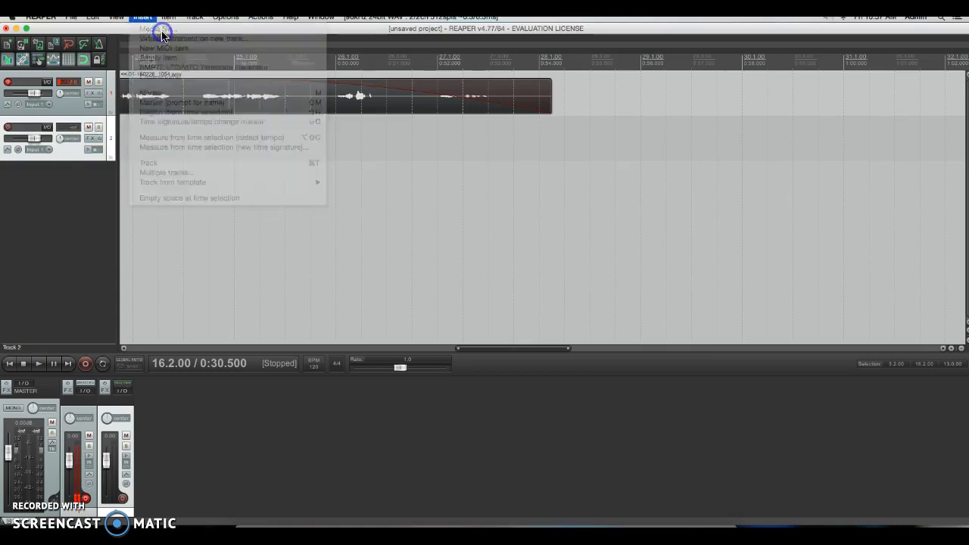
{"action": "left_click", "coordinate": [643, 108]}
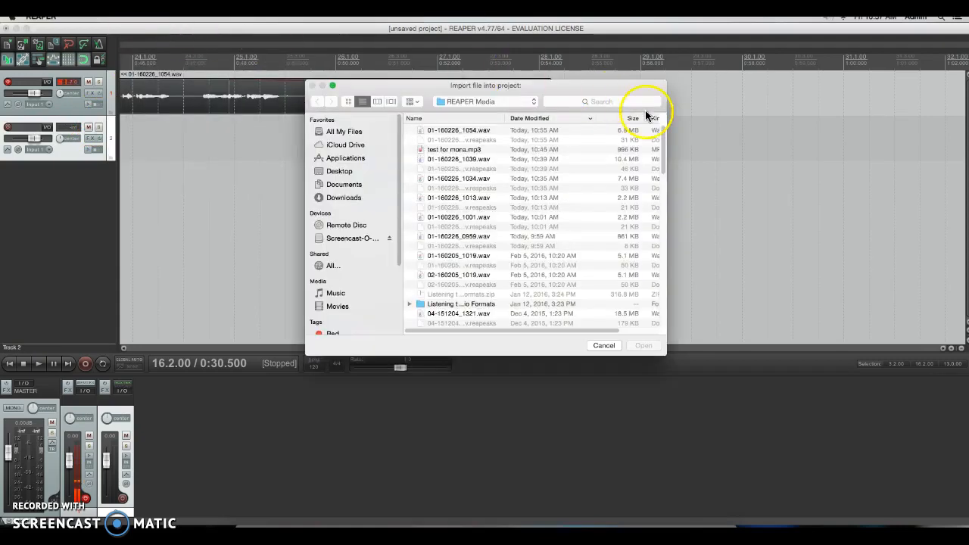
{"action": "left_click", "coordinate": [476, 104]}
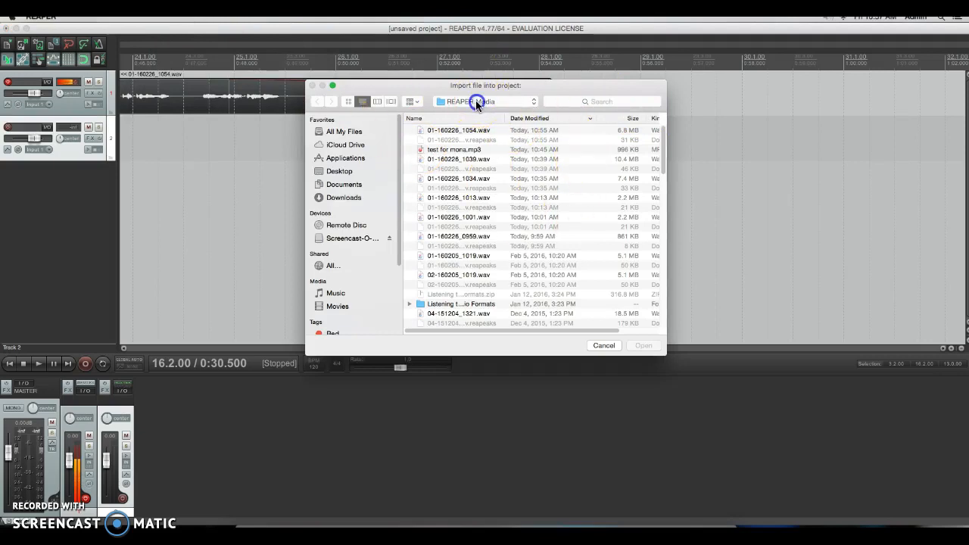
{"action": "left_click", "coordinate": [469, 114]}
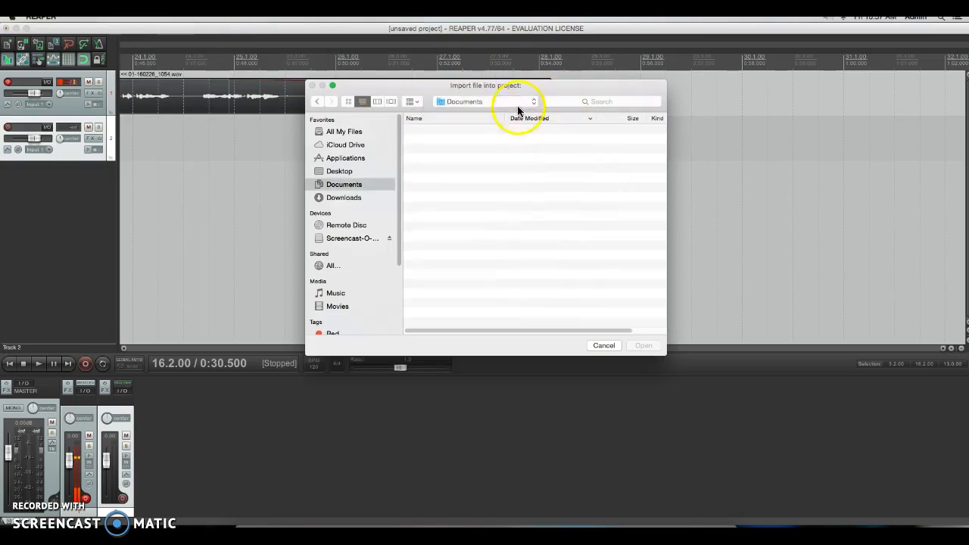
{"action": "left_click", "coordinate": [410, 130]}
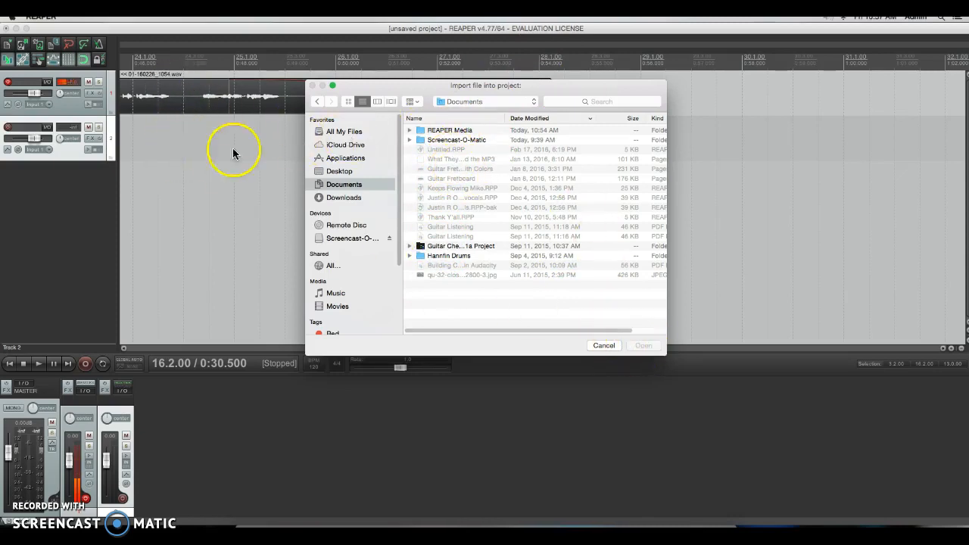
{"action": "left_click", "coordinate": [605, 346]}
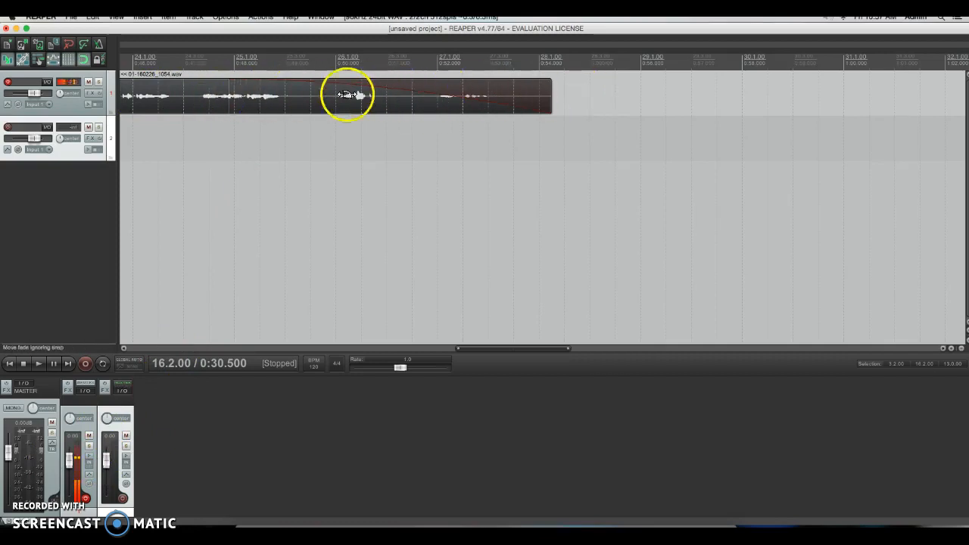
Step: Lower the mixer volume of tracks 1 and 2 slightly
{"action": "left_click_drag", "start_coordinate": [106, 463], "coordinate": [72, 463]}
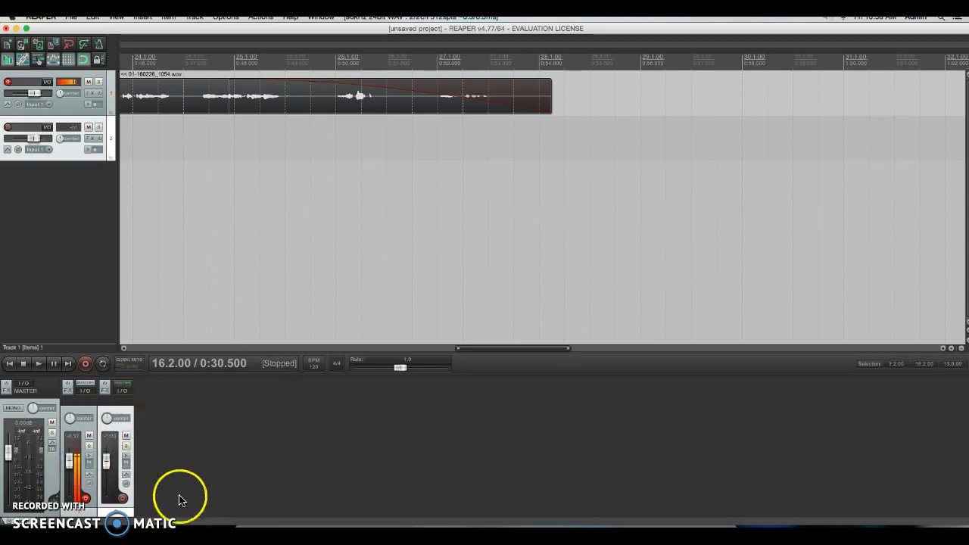
Step: Add the VST: ReaComp (Cockos) compressor to track 1's effects, filtering the plugin list by "comp"
{"action": "left_click", "coordinate": [88, 109]}
{"action": "left_click", "coordinate": [90, 93]}
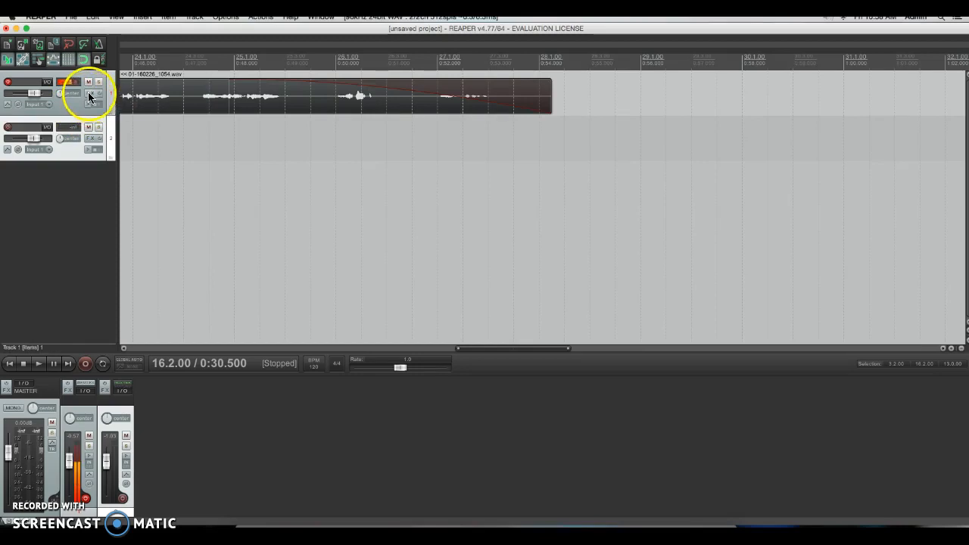
{"action": "left_click", "coordinate": [90, 93]}
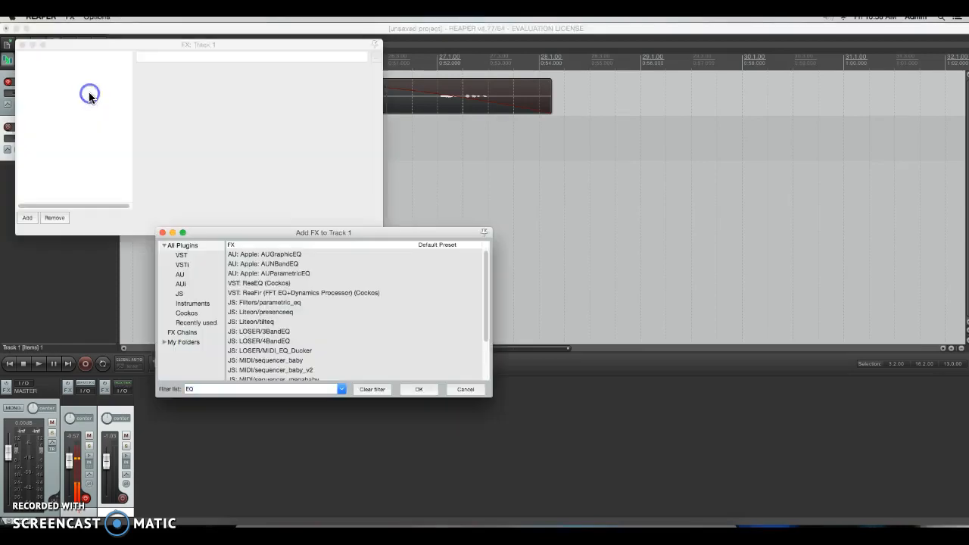
{"action": "left_click", "coordinate": [212, 387]}
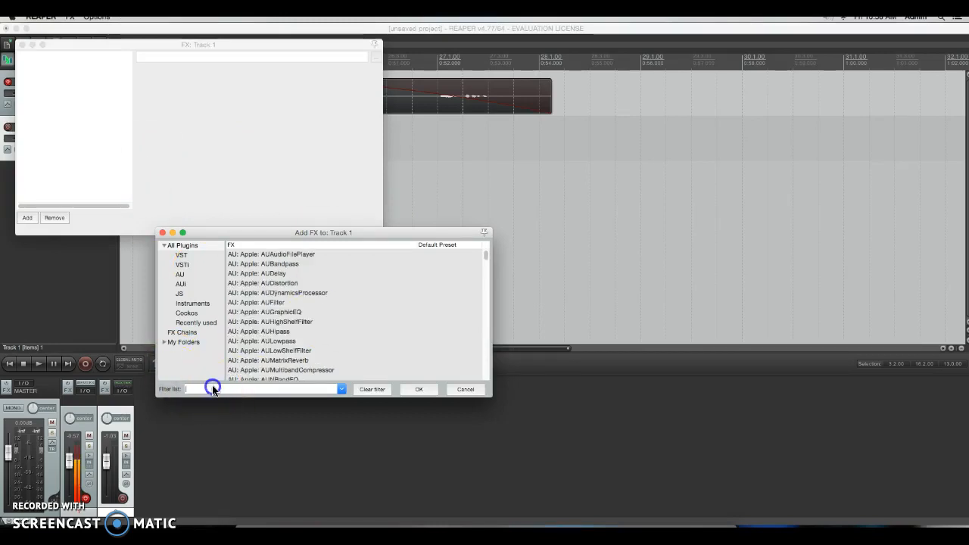
{"action": "left_click", "coordinate": [194, 345]}
{"action": "left_click", "coordinate": [186, 391]}
{"action": "type", "text": "omp"}
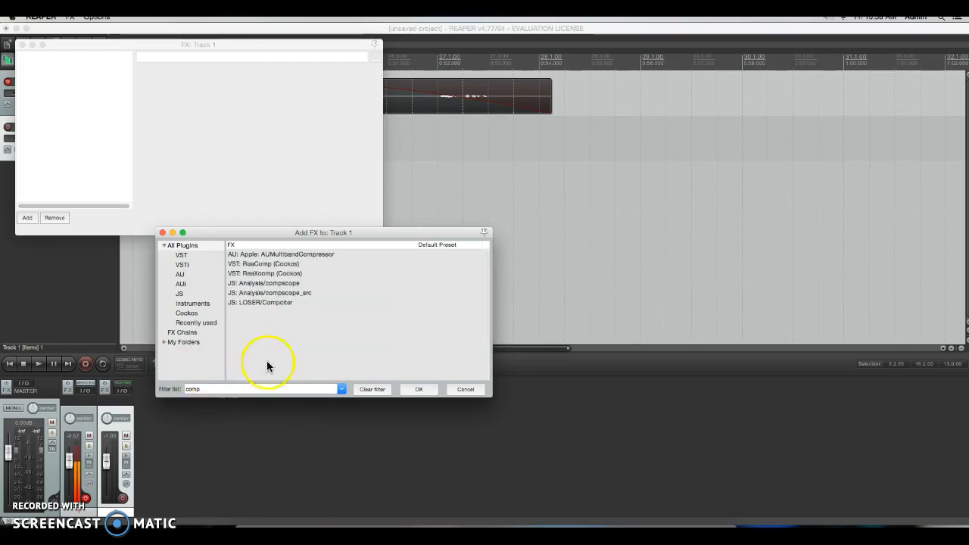
{"action": "left_click", "coordinate": [255, 265]}
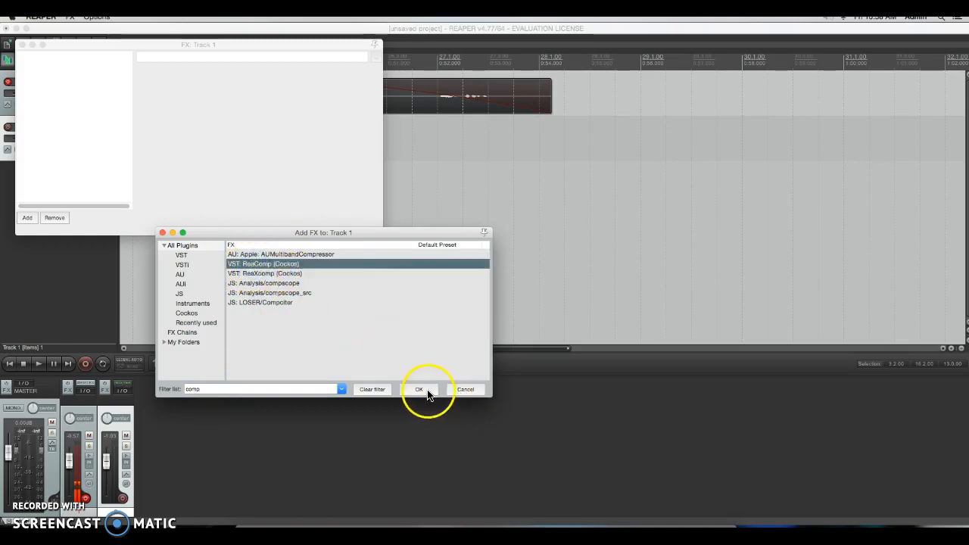
{"action": "left_click", "coordinate": [422, 390]}
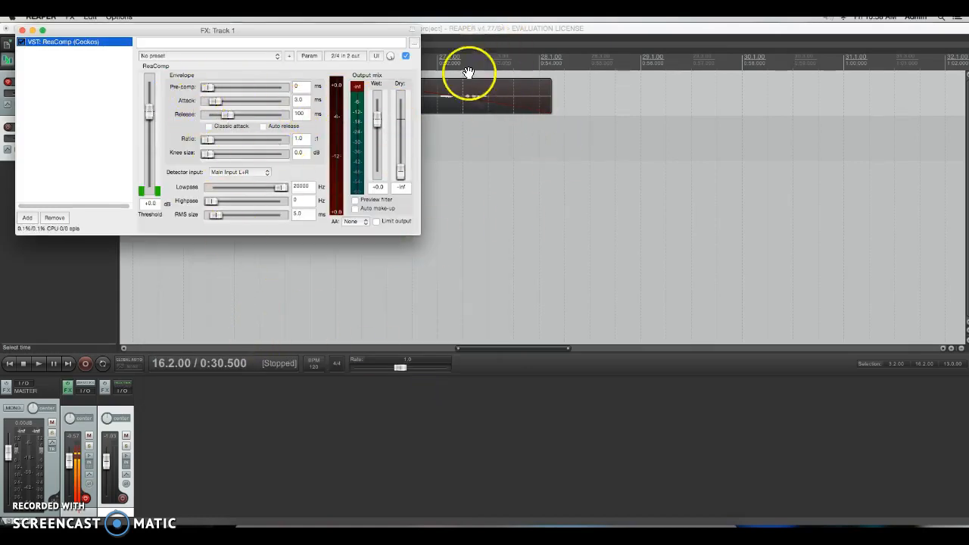
Step: Play back the recording and set ReaComp's threshold to about -24.5 dB and its ratio to 4:1
{"action": "left_click", "coordinate": [465, 28]}
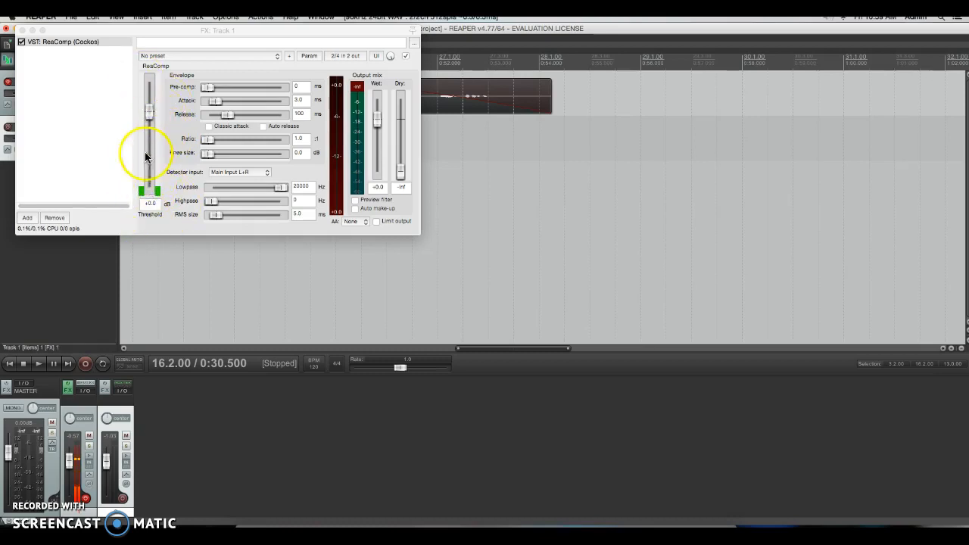
{"action": "left_click_drag", "start_coordinate": [149, 109], "coordinate": [158, 105]}
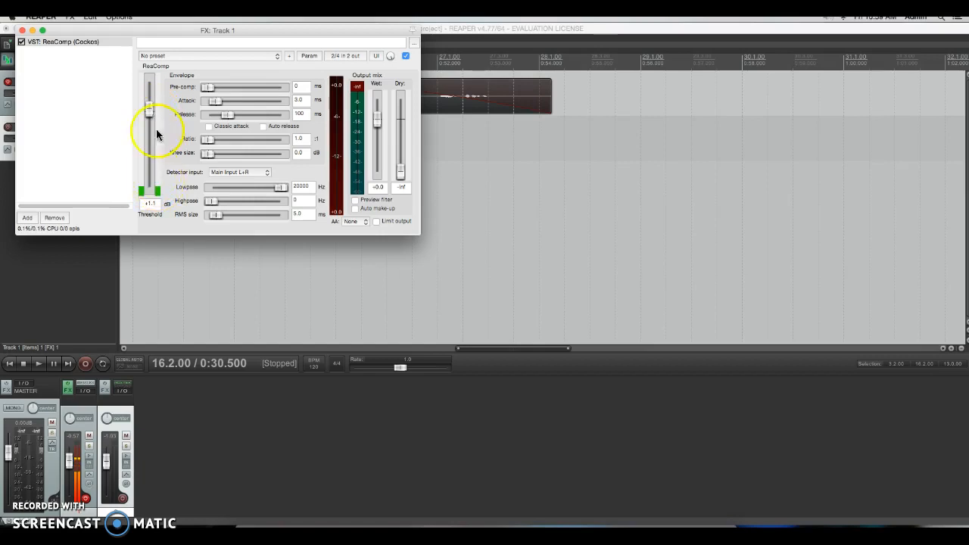
{"action": "key", "text": "space"}
{"action": "key", "text": "space"}
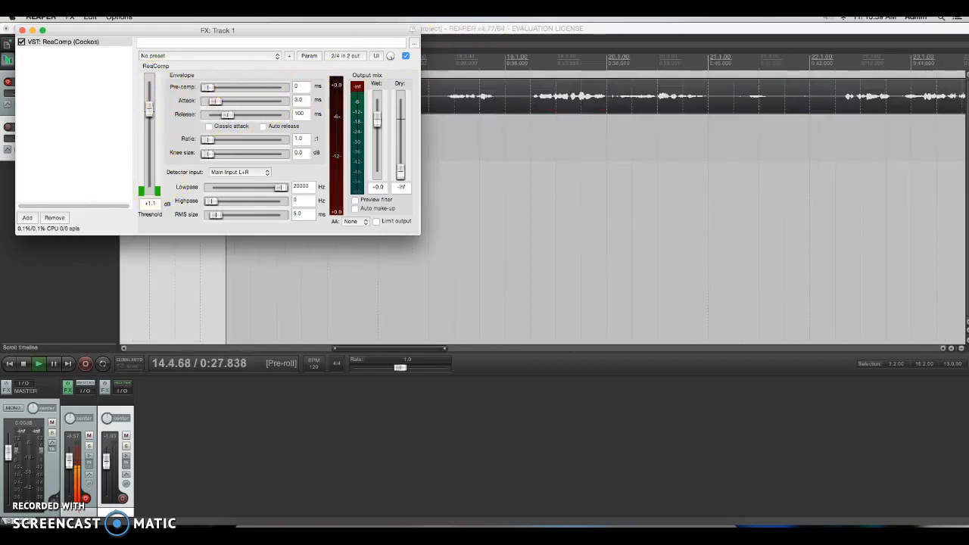
{"action": "left_click", "coordinate": [149, 112]}
{"action": "left_click_drag", "start_coordinate": [150, 112], "coordinate": [150, 158]}
{"action": "left_click_drag", "start_coordinate": [207, 140], "coordinate": [234, 144]}
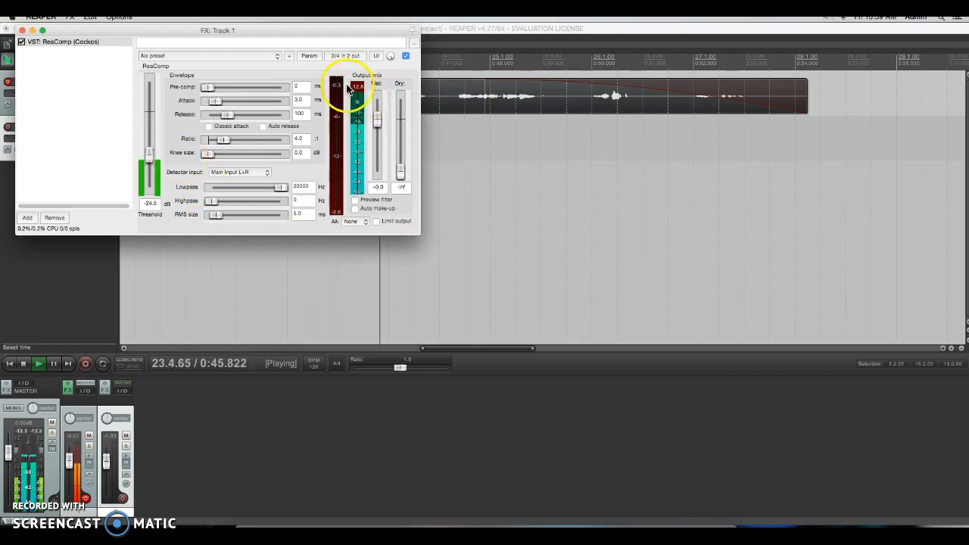
Step: Lower ReaComp's threshold to about -26.8 dB, then stop playback and close track 1's effects window
{"action": "left_click_drag", "start_coordinate": [148, 152], "coordinate": [151, 160]}
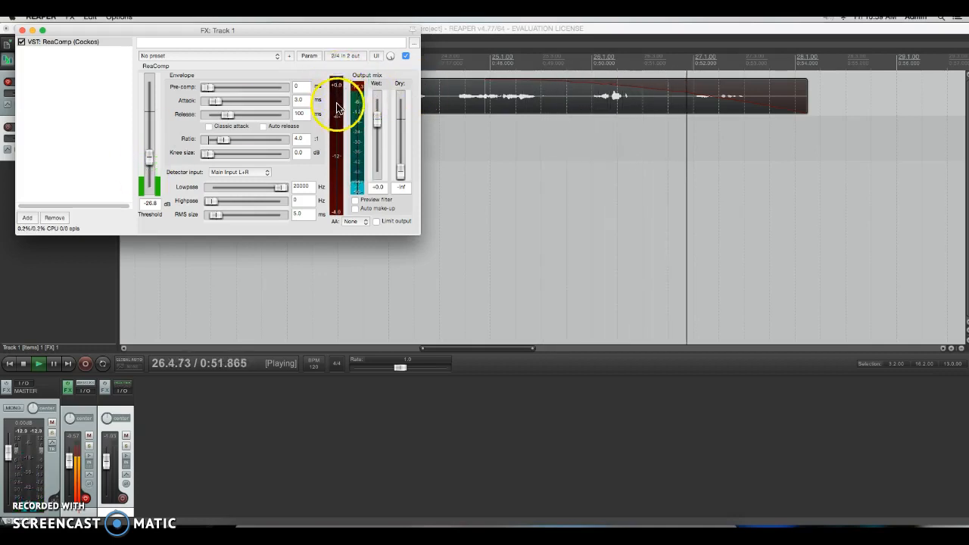
{"action": "key", "text": "space"}
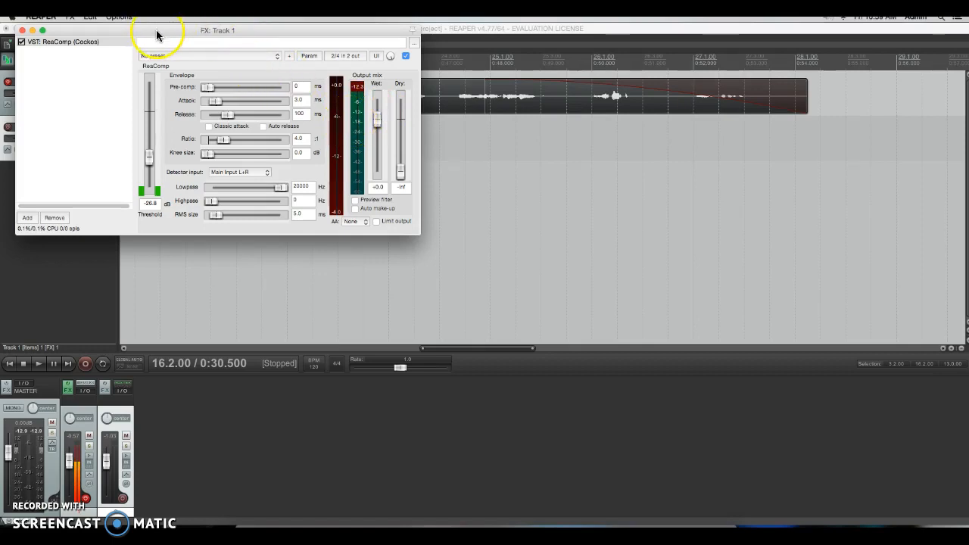
{"action": "left_click", "coordinate": [23, 31]}
{"action": "left_click", "coordinate": [237, 114]}
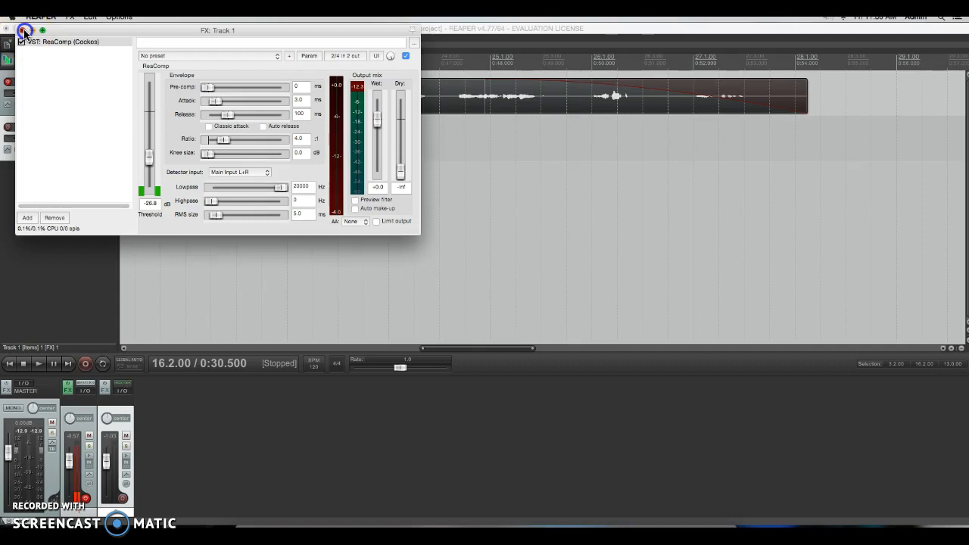
{"action": "left_click", "coordinate": [24, 31]}
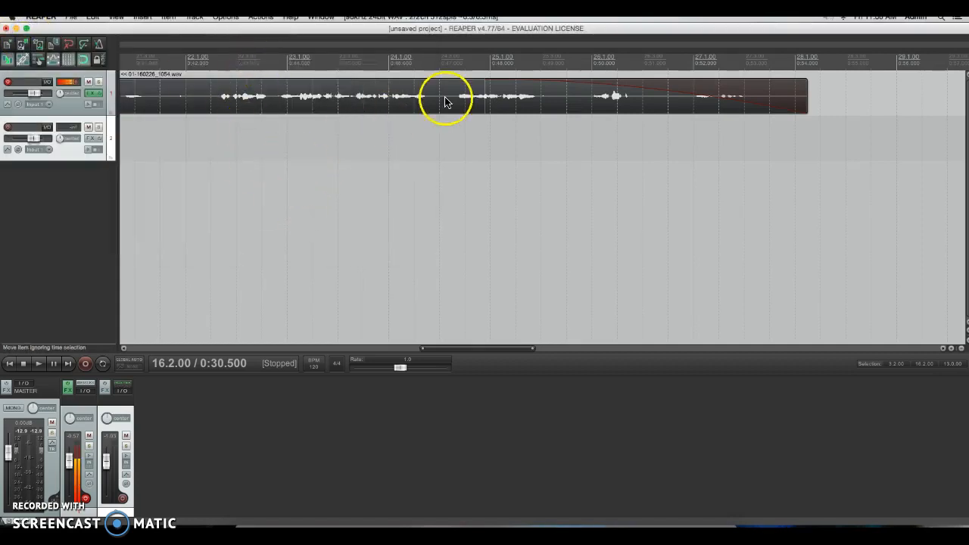
Step: Set the time selection over the recorded clip from 16.3.00 to 28.1.00
{"action": "left_click", "coordinate": [311, 254]}
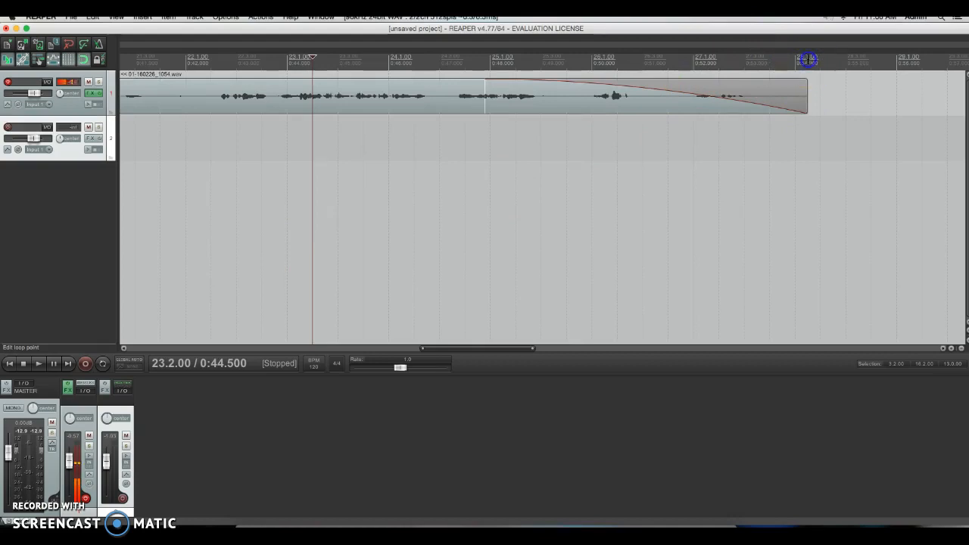
{"action": "left_click", "coordinate": [807, 95]}
{"action": "left_click_drag", "start_coordinate": [817, 60], "coordinate": [439, 68]}
{"action": "left_click_drag", "start_coordinate": [389, 349], "coordinate": [536, 333]}
{"action": "left_click", "coordinate": [579, 68]}
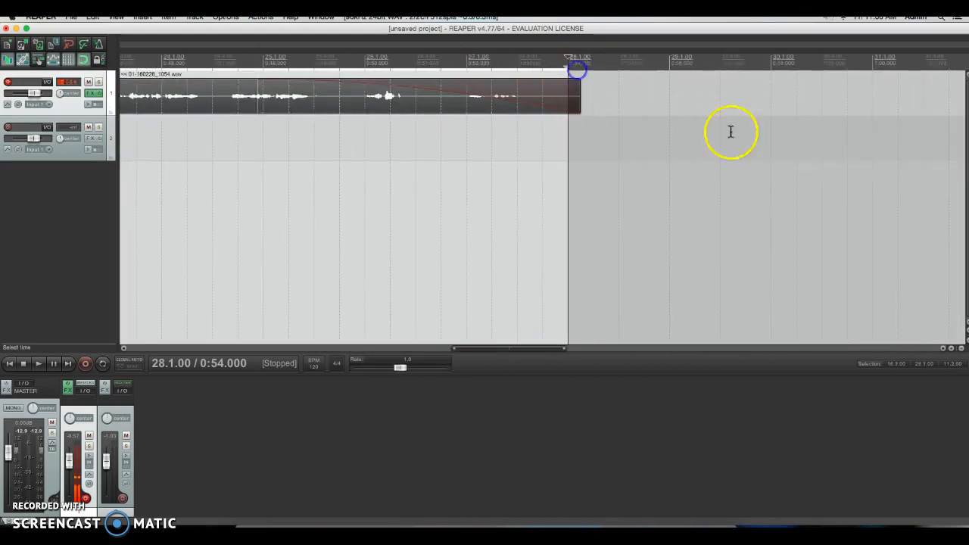
{"action": "left_click_drag", "start_coordinate": [545, 349], "coordinate": [442, 348]}
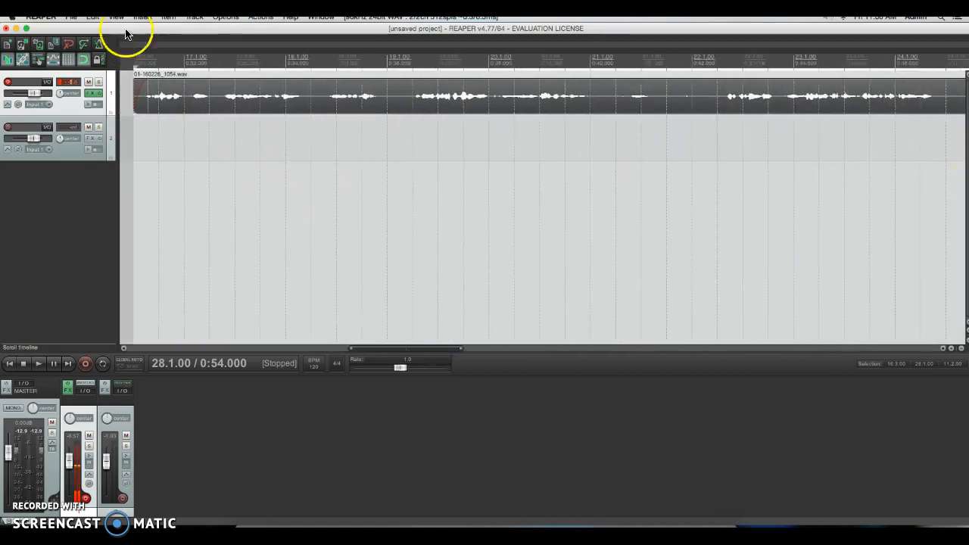
Step: Open the Render to File settings and select the existing output file name
{"action": "left_click", "coordinate": [71, 17]}
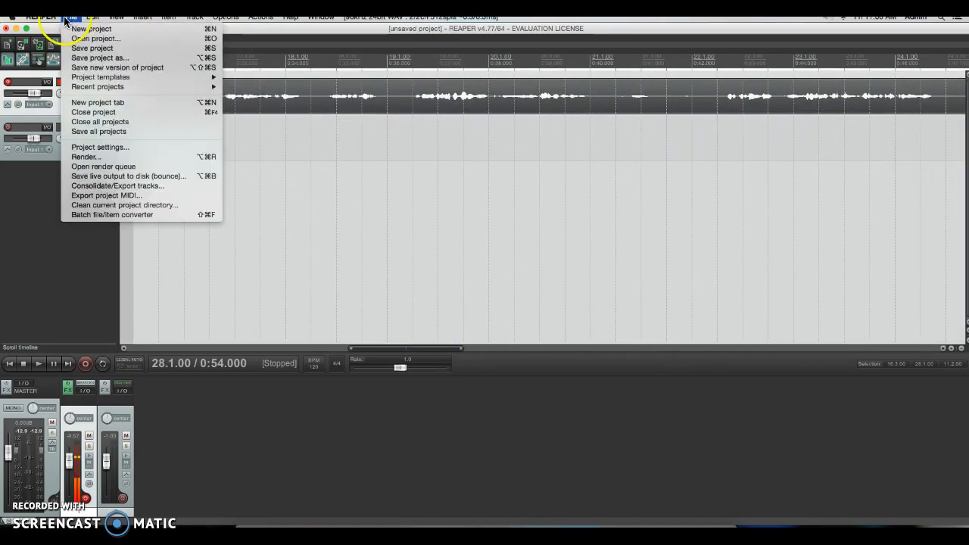
{"action": "left_click", "coordinate": [90, 159]}
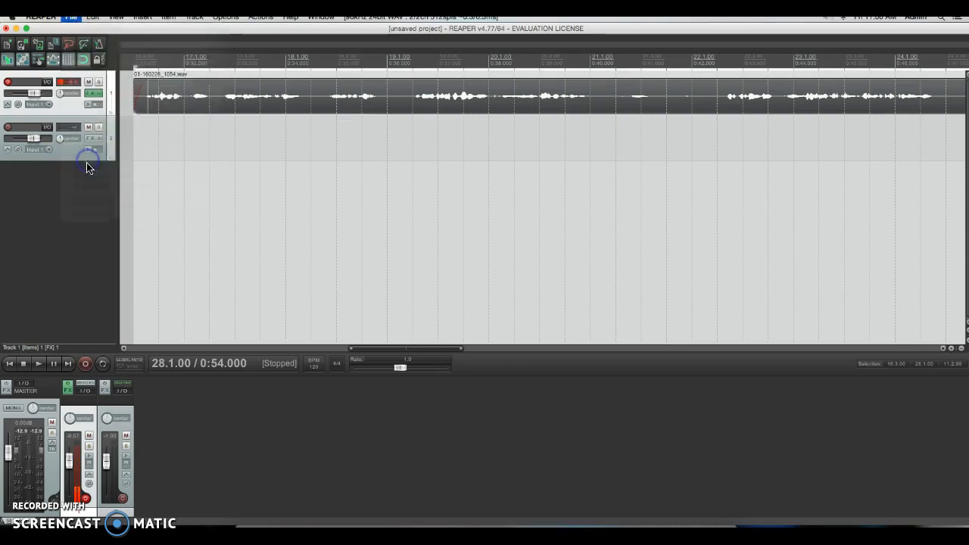
{"action": "left_click_drag", "start_coordinate": [172, 194], "coordinate": [302, 43]}
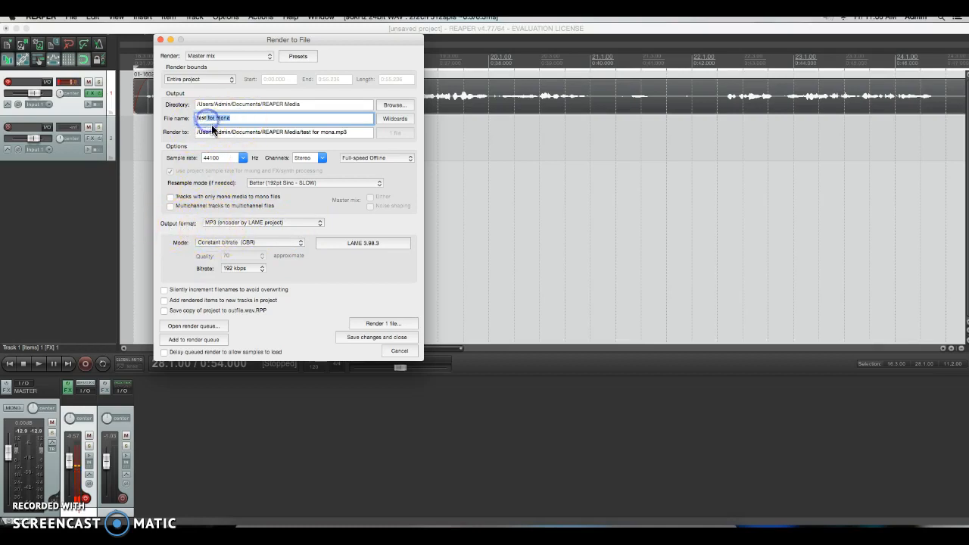
{"action": "left_click", "coordinate": [241, 122]}
{"action": "left_click_drag", "start_coordinate": [231, 123], "coordinate": [196, 122]}
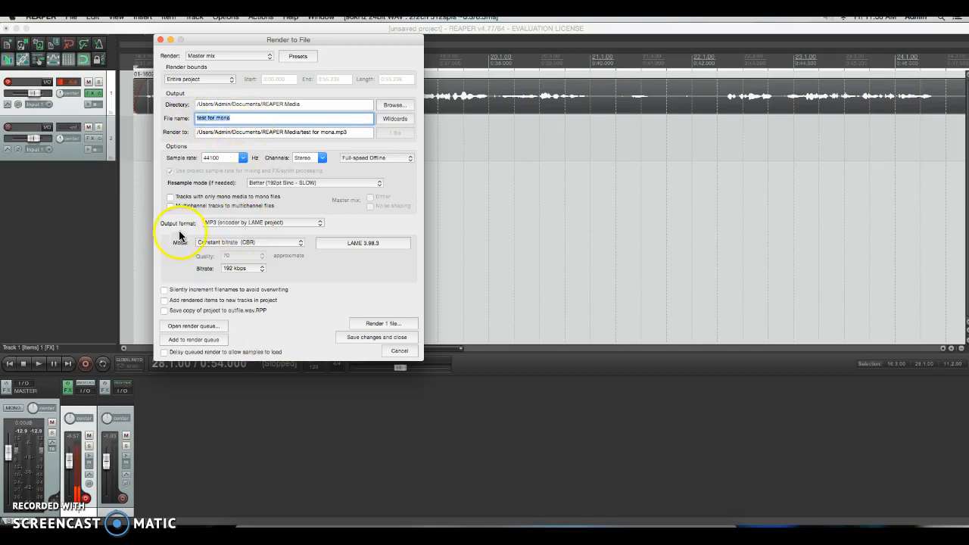
Step: Choose MP3 (encoder by LAME project) as the render output format with a bitrate of 192 kbps
{"action": "left_click", "coordinate": [226, 224]}
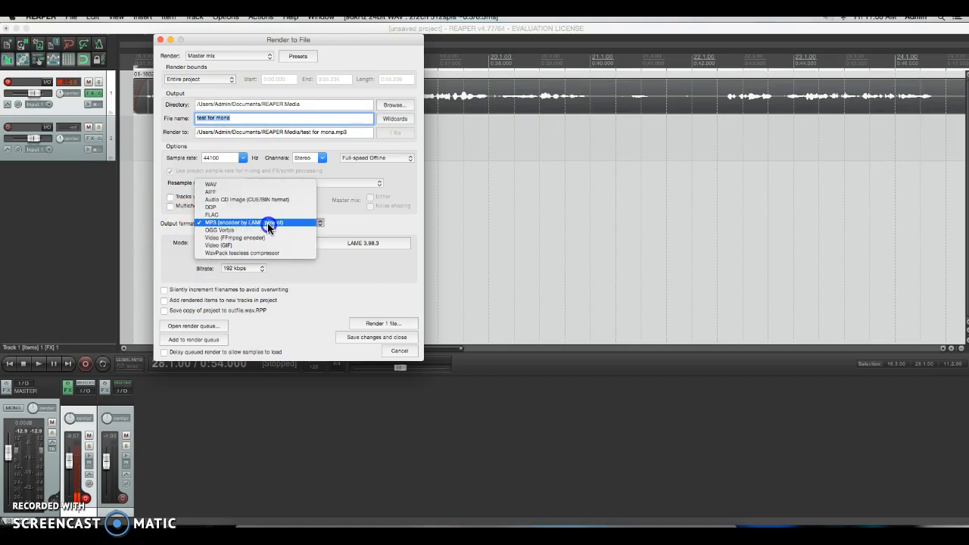
{"action": "left_click", "coordinate": [274, 223]}
{"action": "left_click_drag", "start_coordinate": [274, 223], "coordinate": [253, 184]}
{"action": "left_click", "coordinate": [264, 220]}
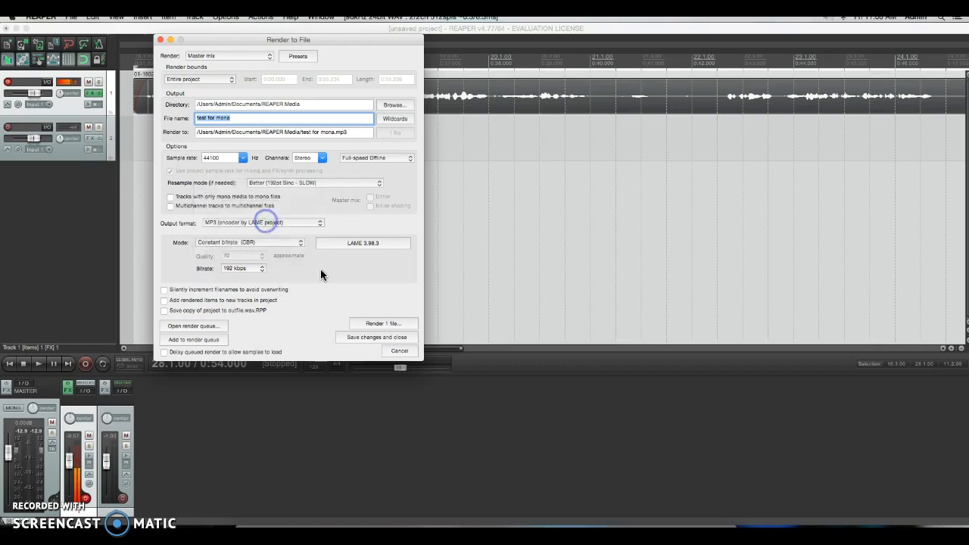
{"action": "left_click", "coordinate": [240, 268]}
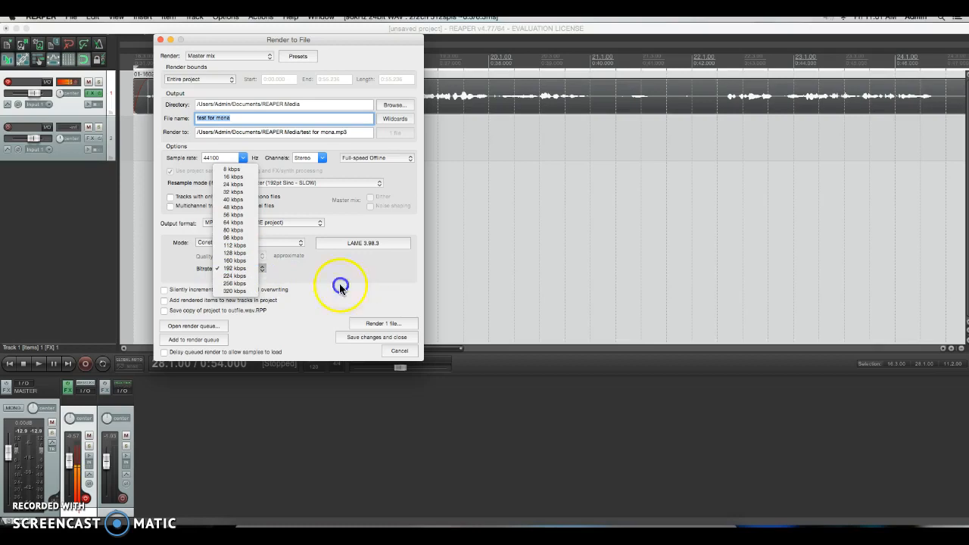
{"action": "left_click", "coordinate": [233, 270]}
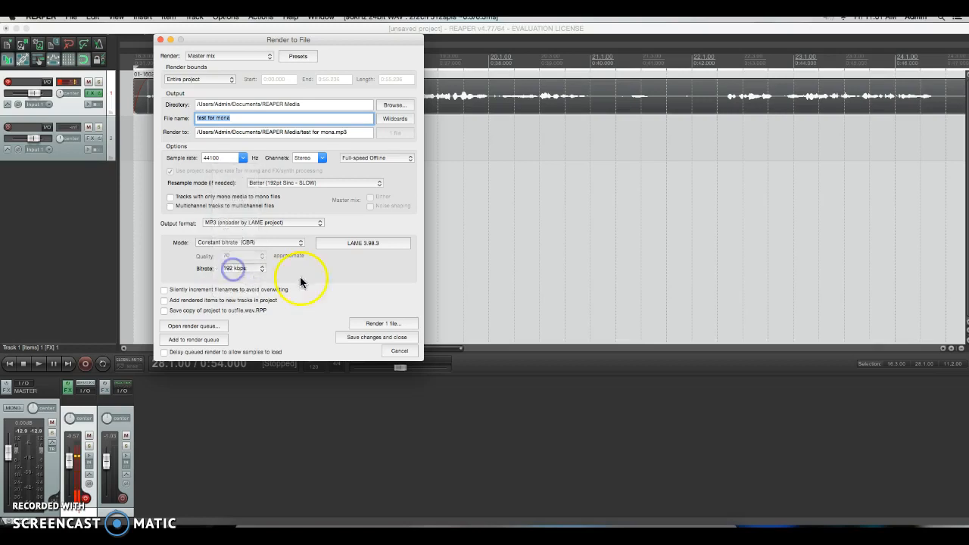
Step: Render the master mix to the MP3 file, overwriting the existing one, and close the render windows
{"action": "left_click", "coordinate": [382, 323]}
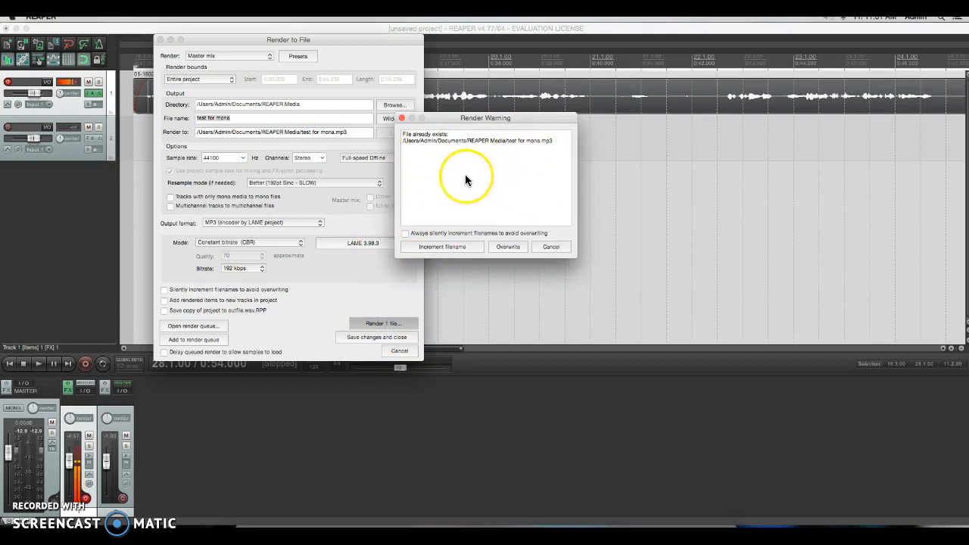
{"action": "left_click", "coordinate": [513, 251]}
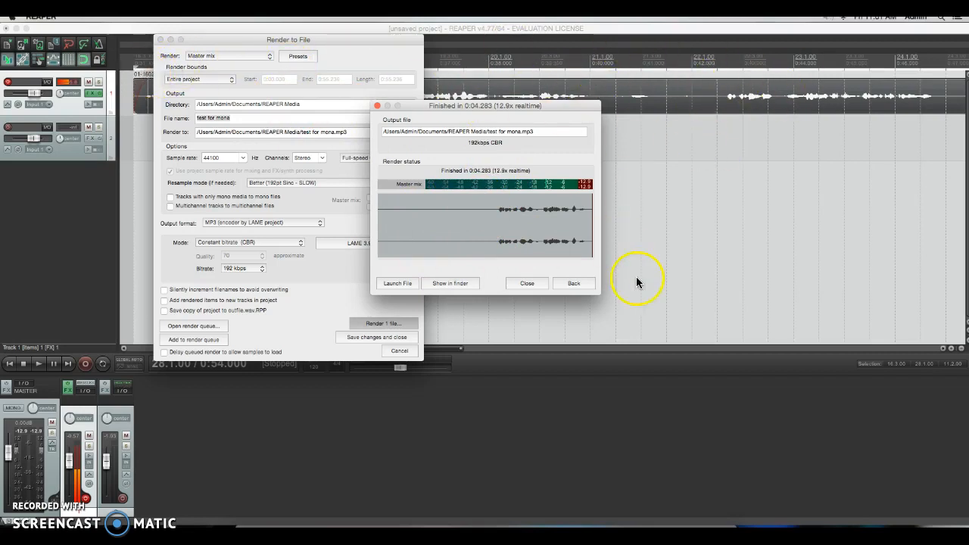
{"action": "left_click", "coordinate": [574, 283]}
{"action": "left_click", "coordinate": [159, 39]}
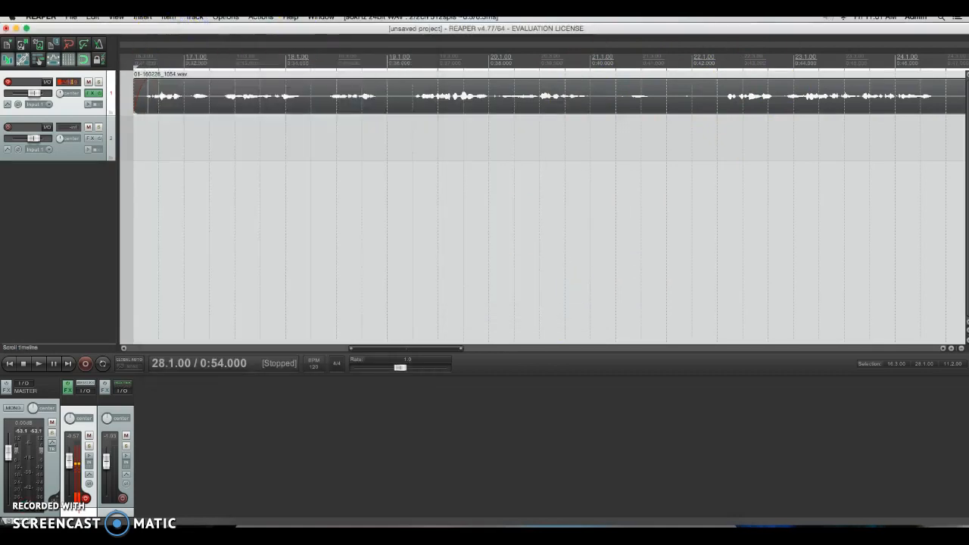
Step: Quit the audio application with the unsaved project open
{"action": "left_click", "coordinate": [41, 17]}
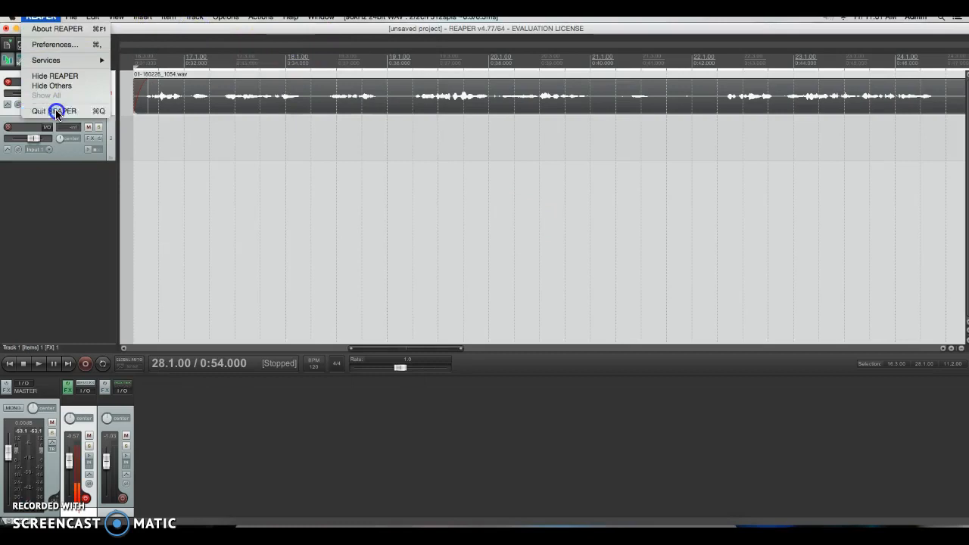
{"action": "left_click", "coordinate": [53, 110]}
{"action": "left_click", "coordinate": [76, 496]}
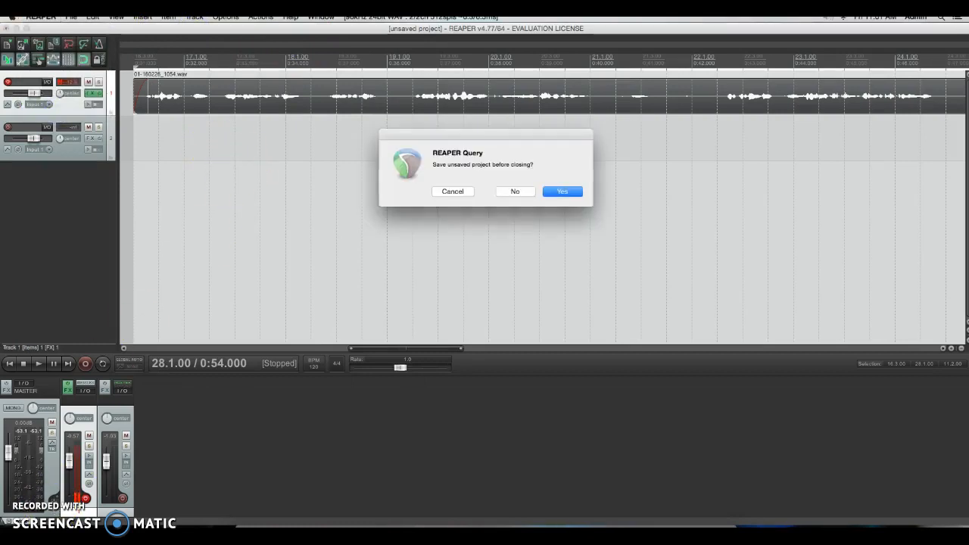